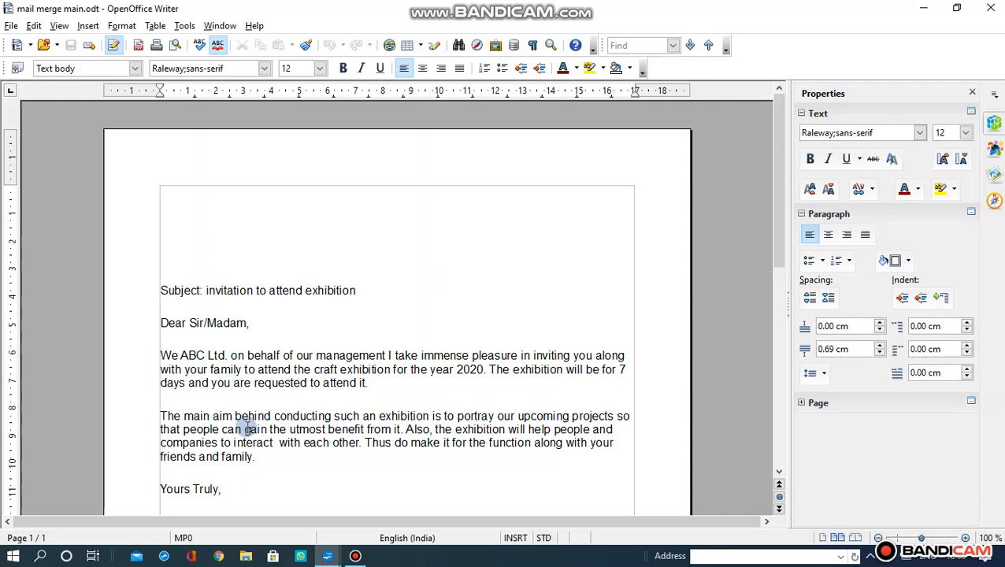
- Show thumbnails of the open OpenOffice windows, data1.ods and the invitation letter
click(328, 556)
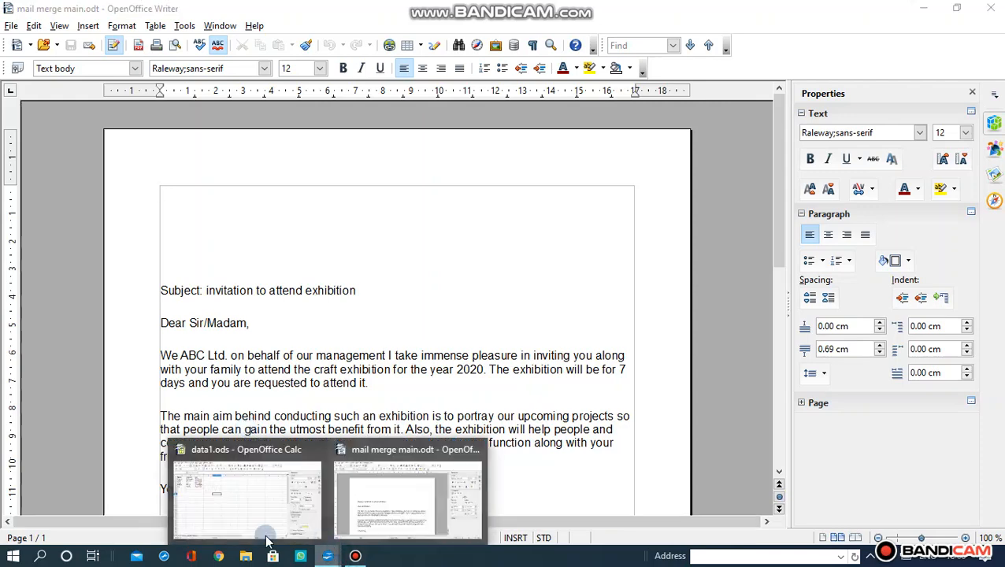
click(243, 538)
click(240, 533)
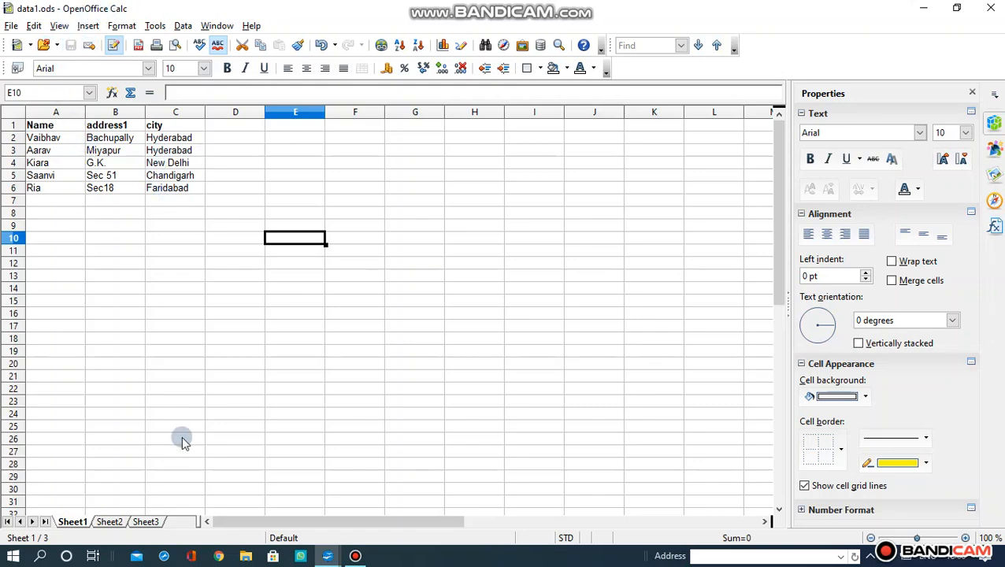
mouse_move(327, 556)
mouse_move(364, 494)
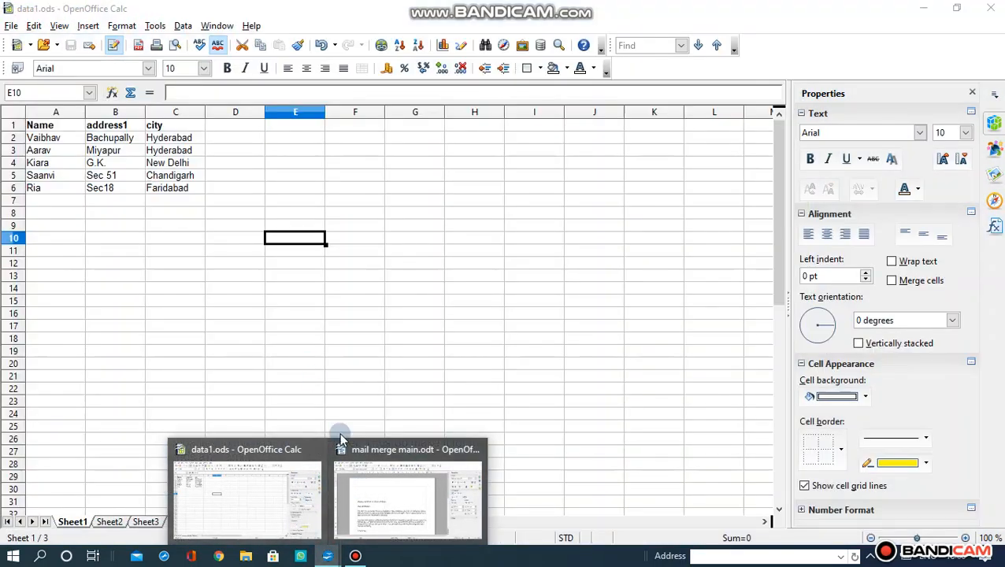
click(392, 506)
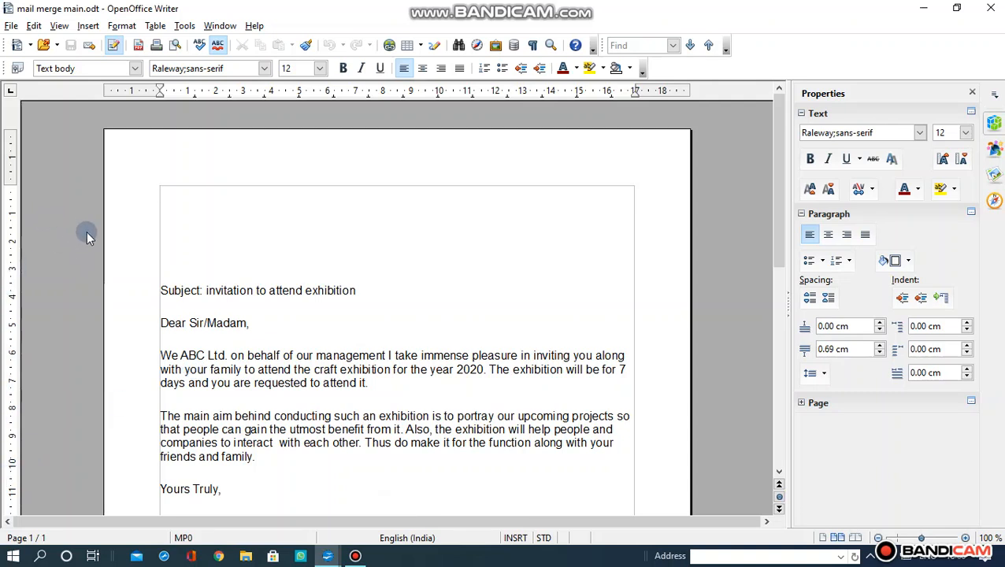
- Launch the Database Wizard from File > New > Database
click(12, 27)
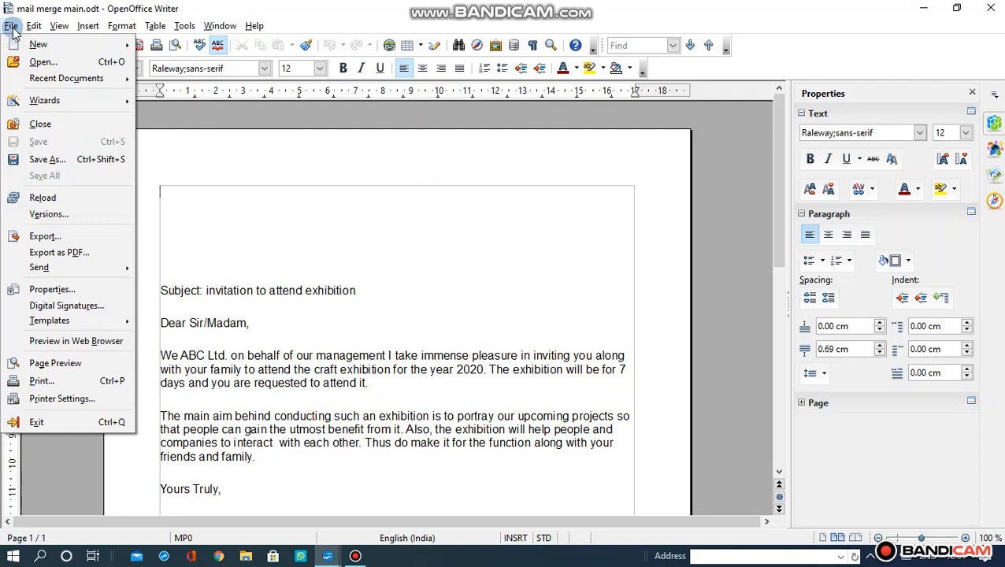
mouse_move(38, 44)
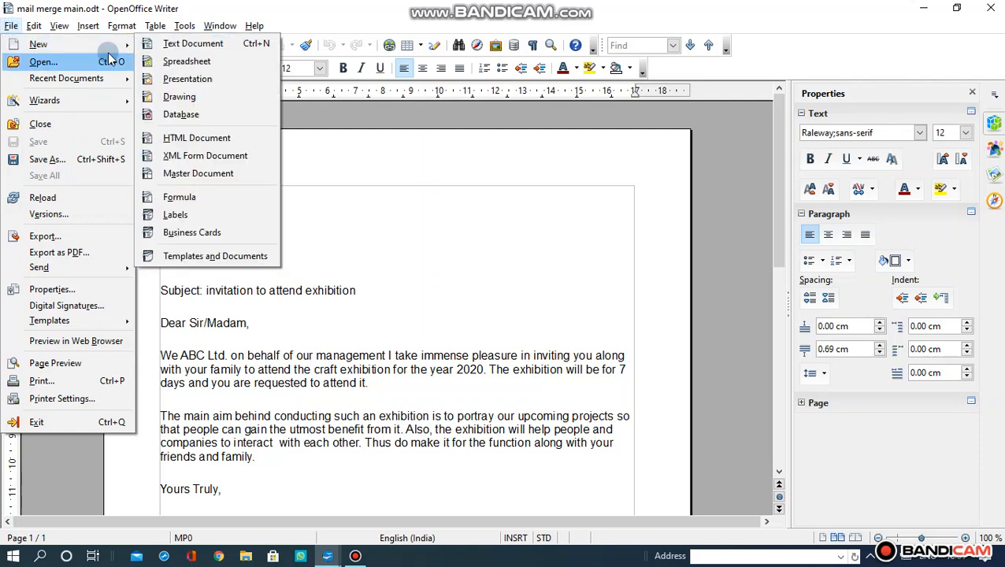
click(173, 113)
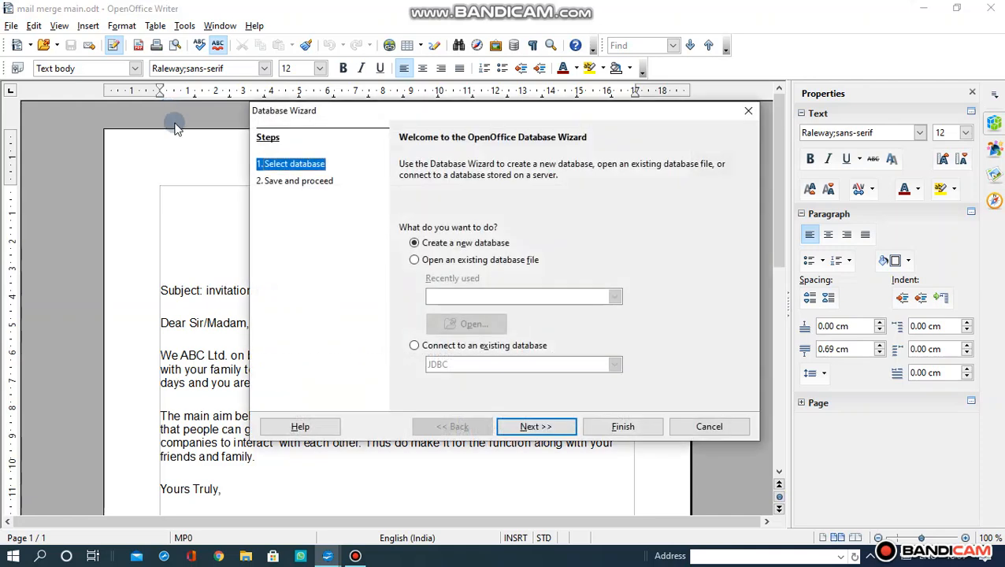
- Connect the wizard to an existing Spreadsheet database, choosing data1.ods from the Desktop
click(415, 347)
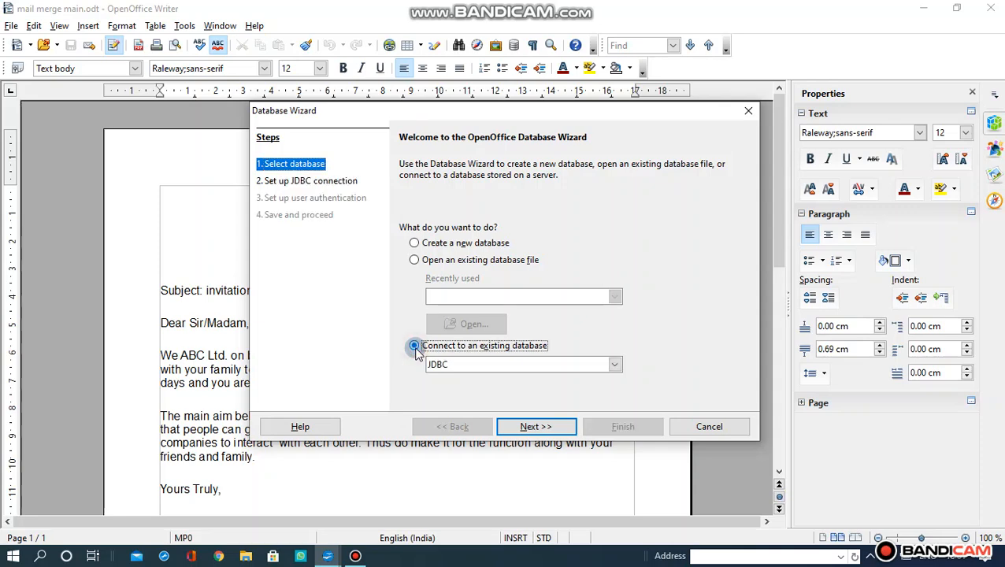
click(614, 365)
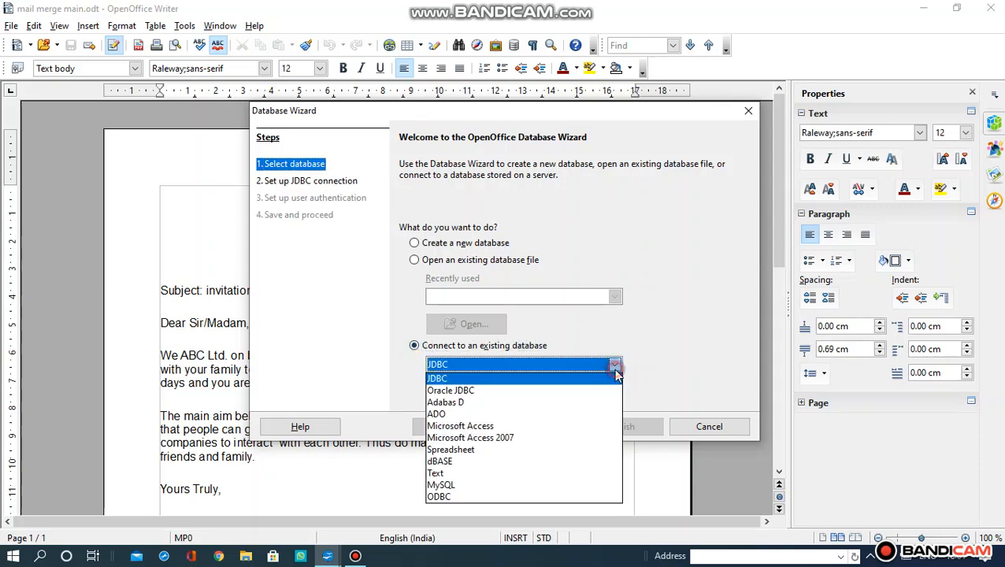
click(551, 449)
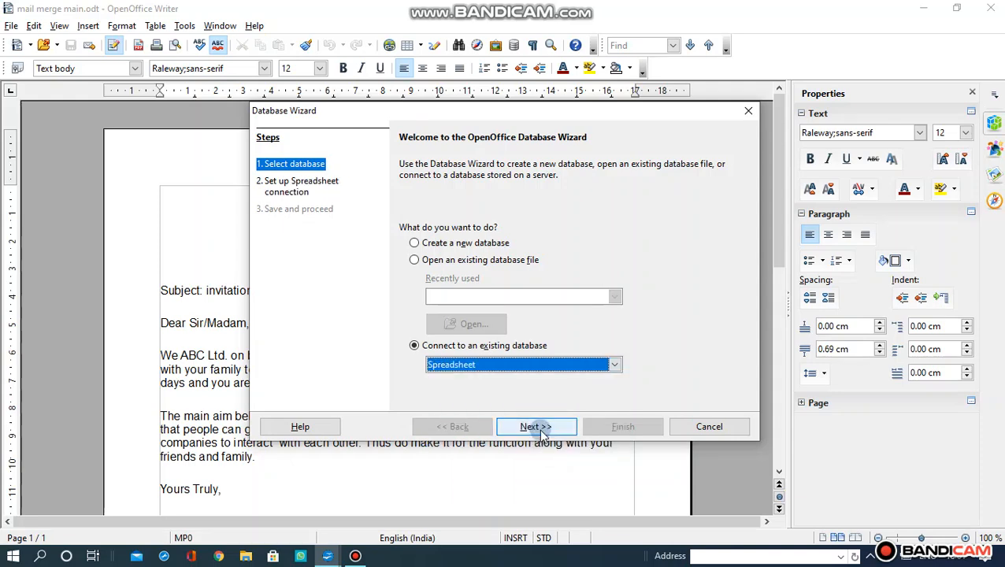
click(541, 433)
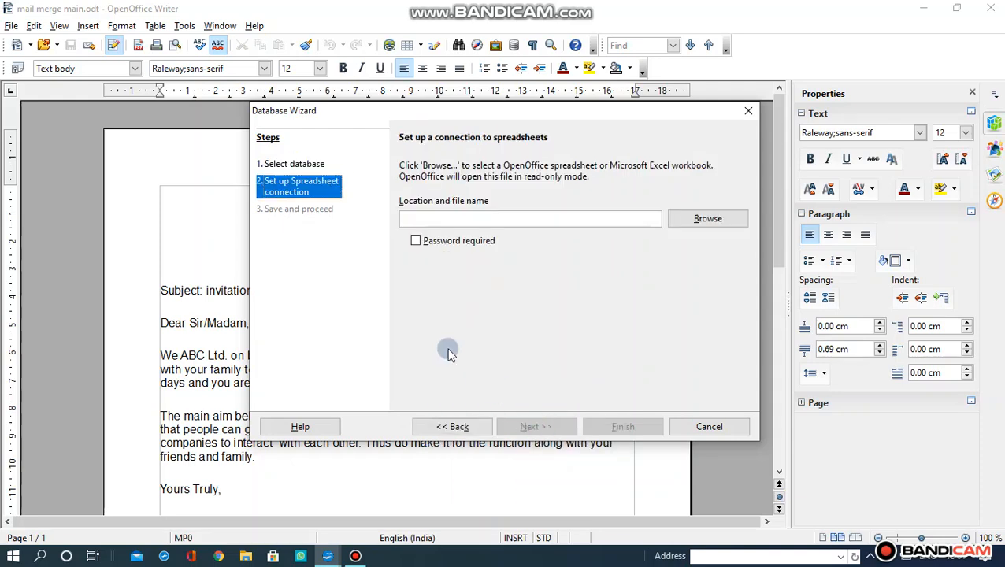
click(739, 225)
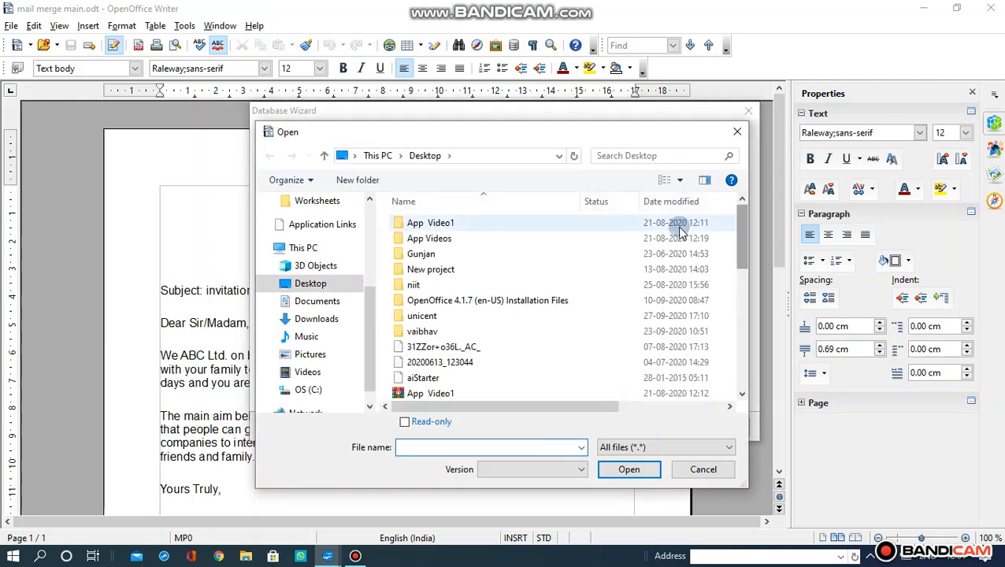
drag(741, 241, 729, 281)
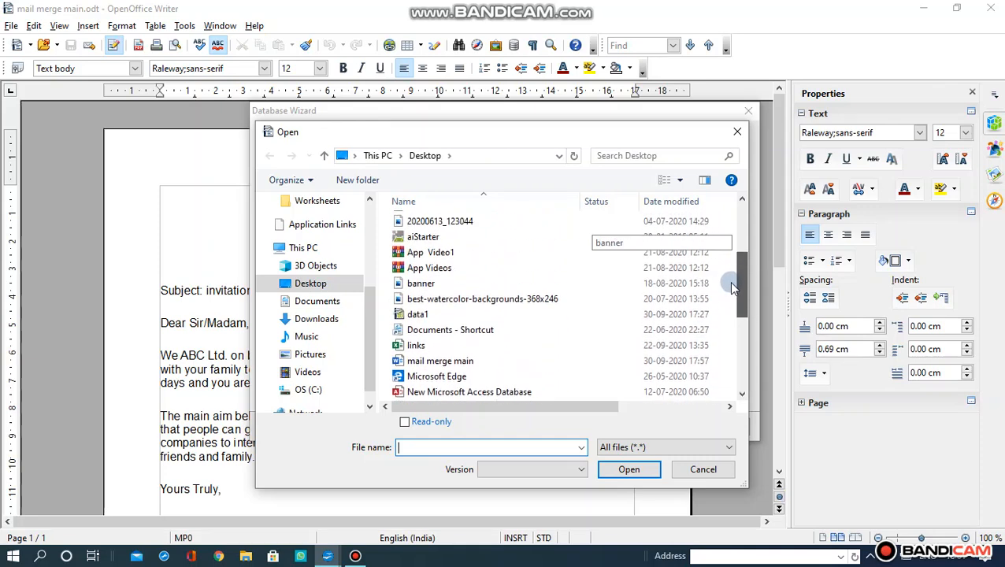
double_click(411, 319)
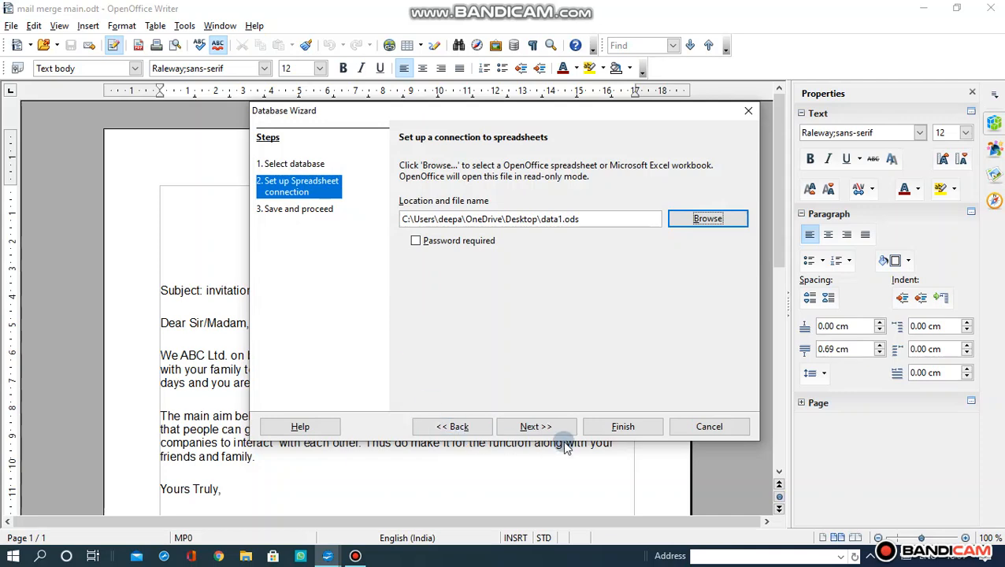
- Finish the wizard and save the new database as data2.odb
click(535, 427)
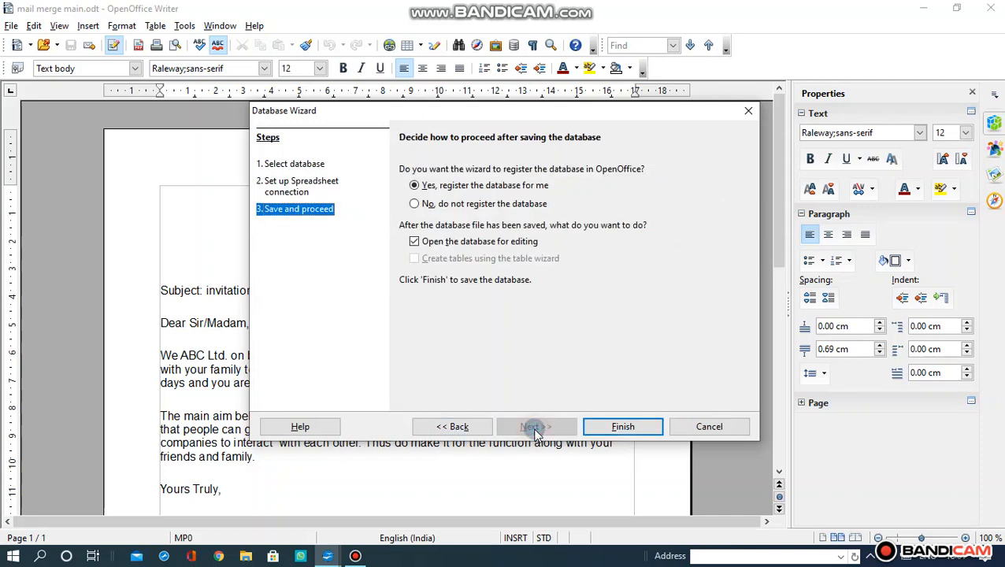
click(605, 429)
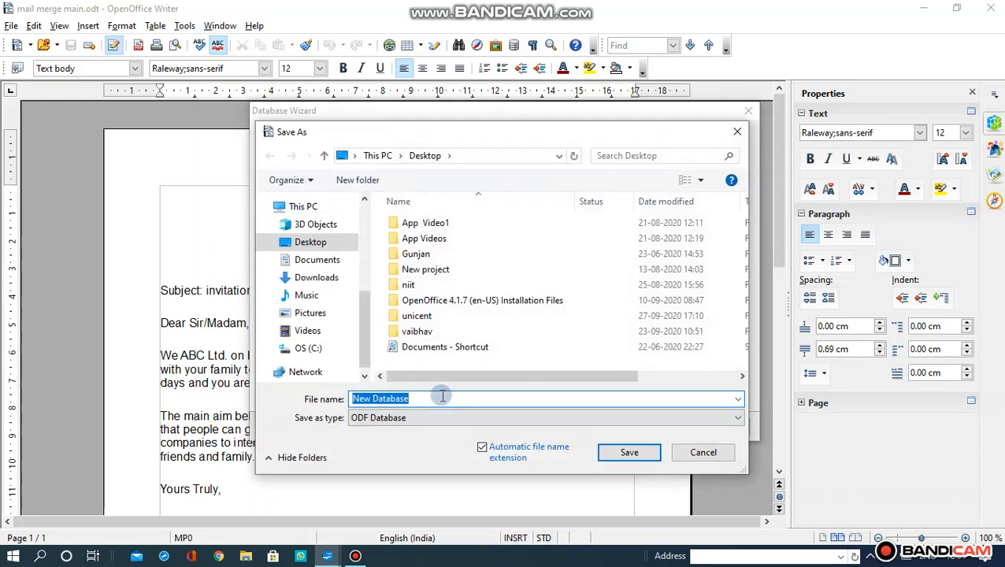
text(dat)
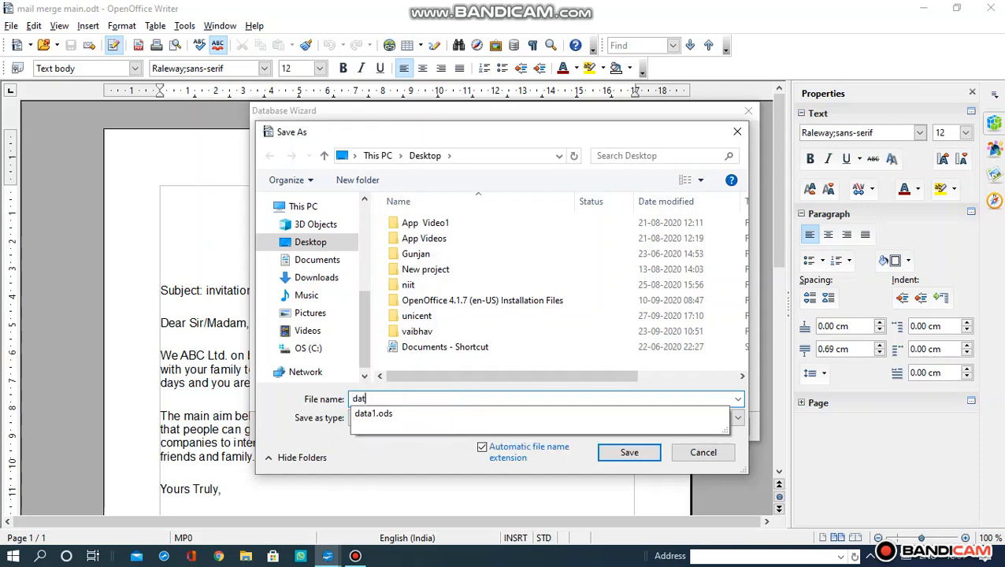
text(aaaaa)
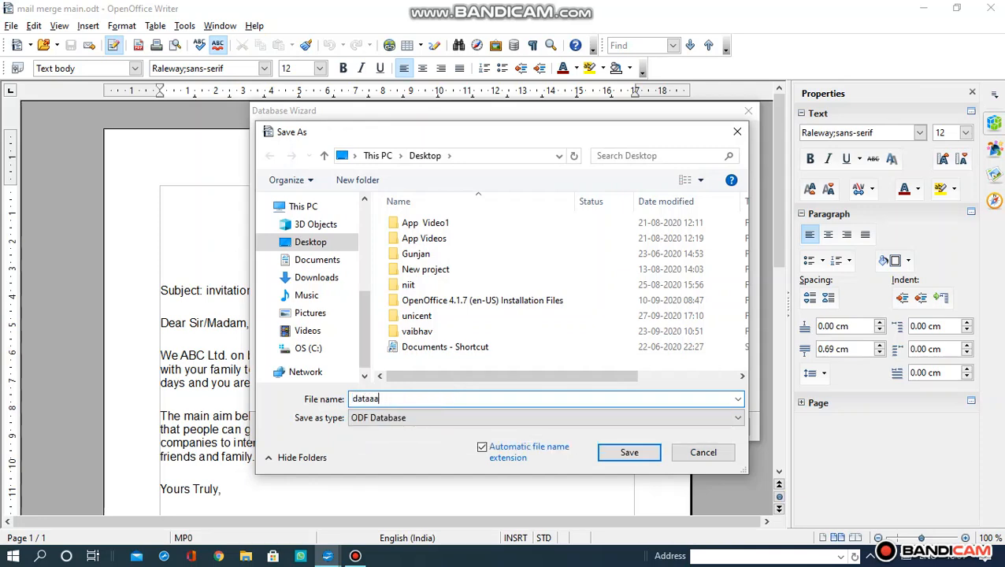
key(BackSpace)
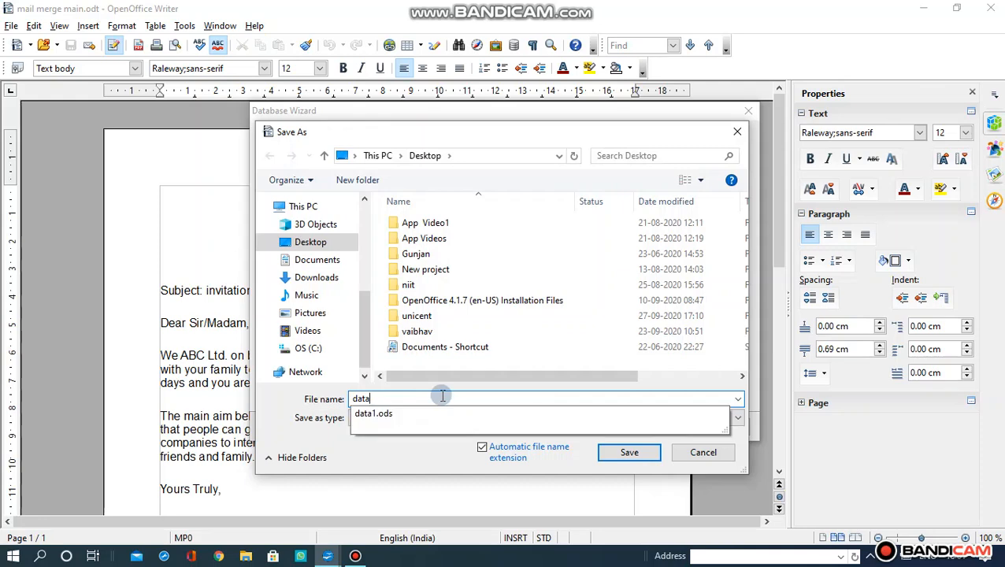
text(2)
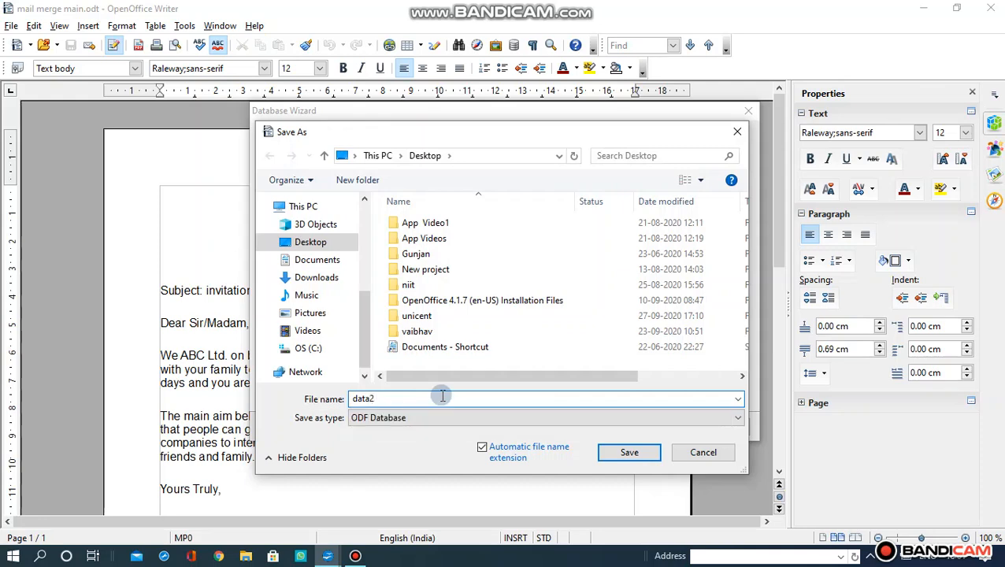
click(608, 455)
click(611, 430)
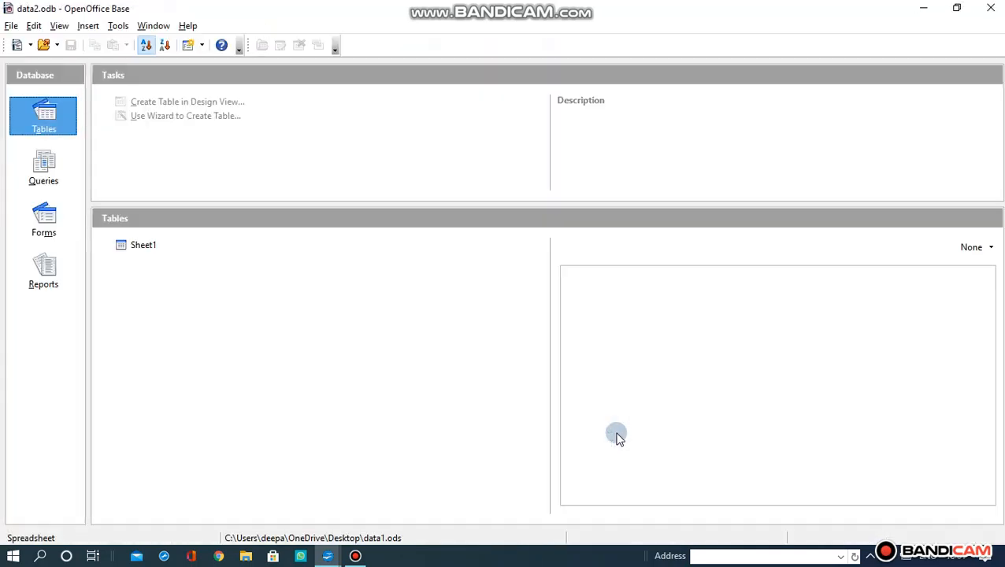
- Check Sheet1's five records, then close the table and the data2 database
double_click(122, 248)
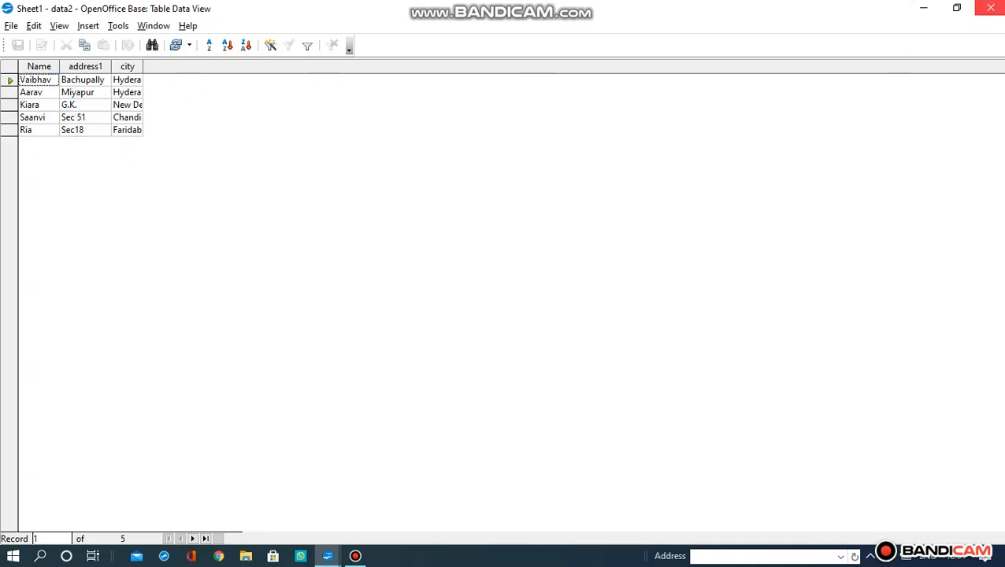
click(991, 8)
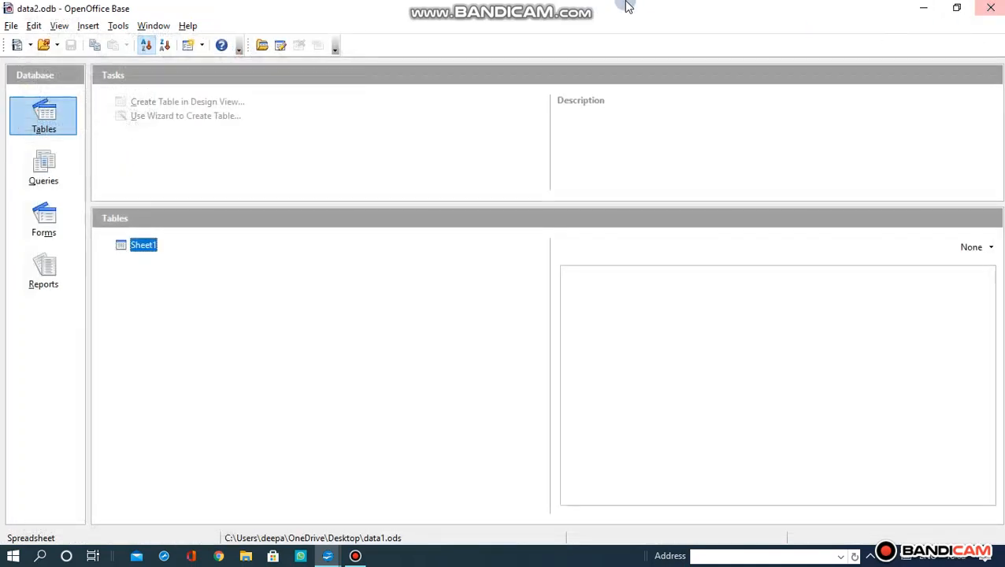
click(990, 8)
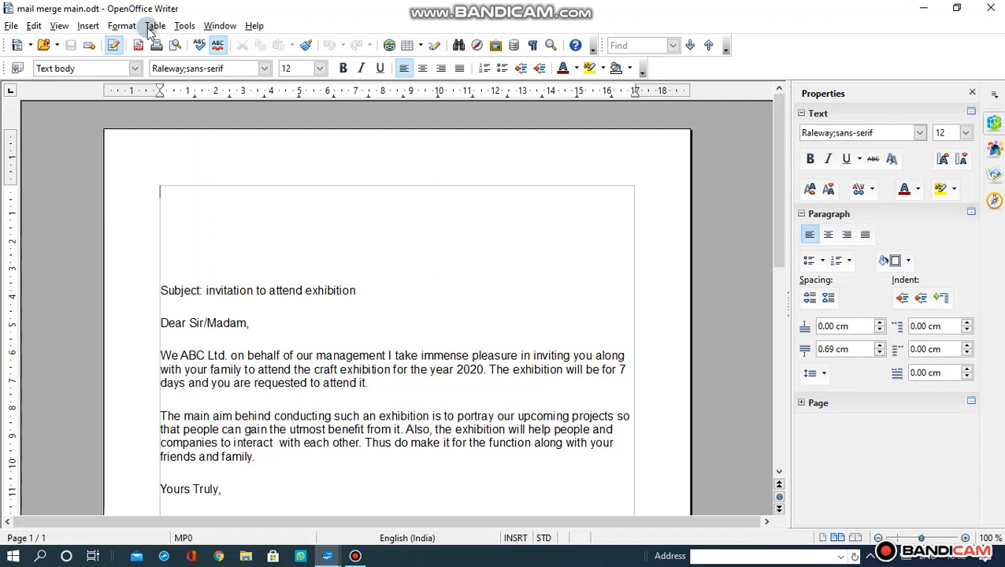
- Open View > Data Sources and display data2's Sheet1 table under Tables
click(62, 28)
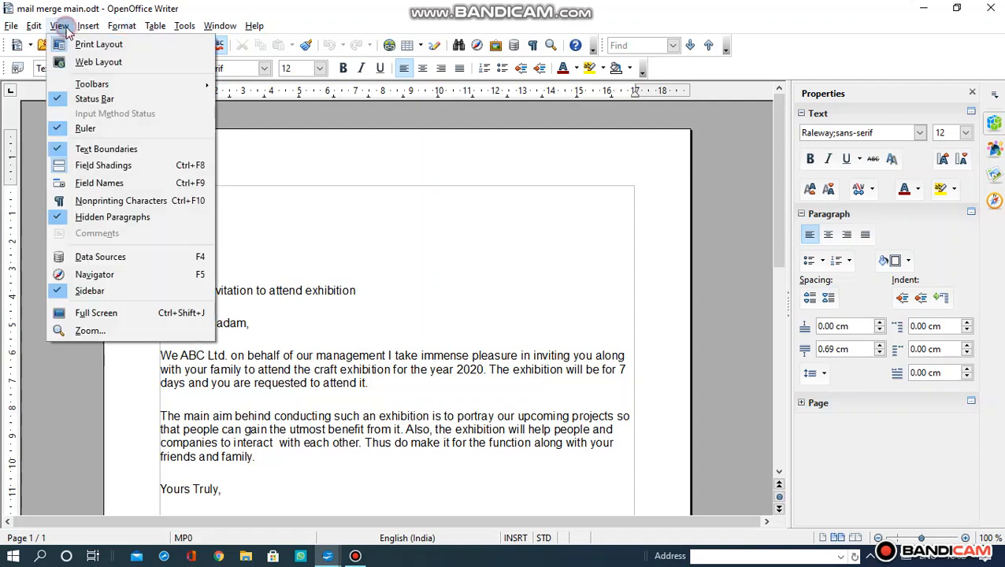
click(100, 257)
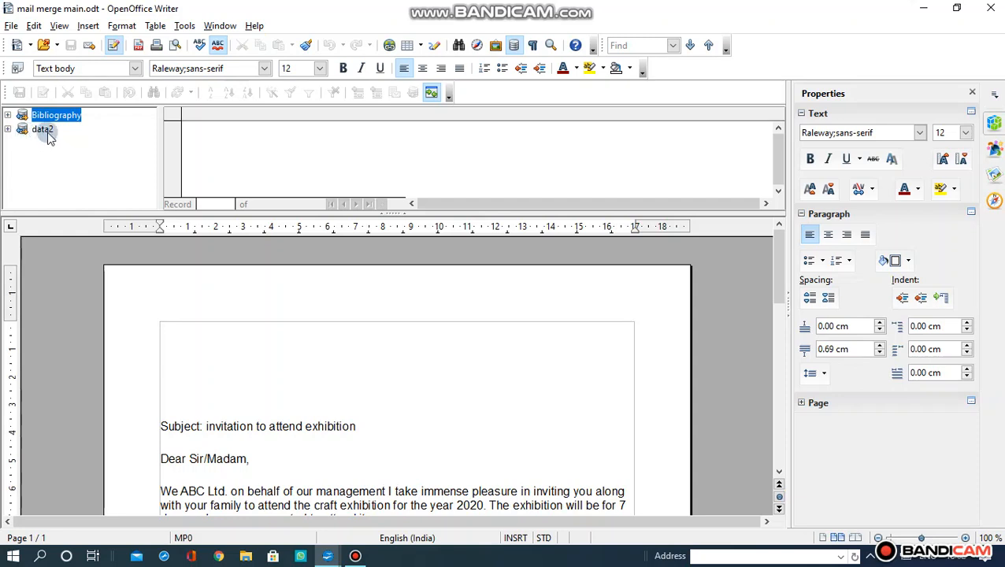
click(7, 129)
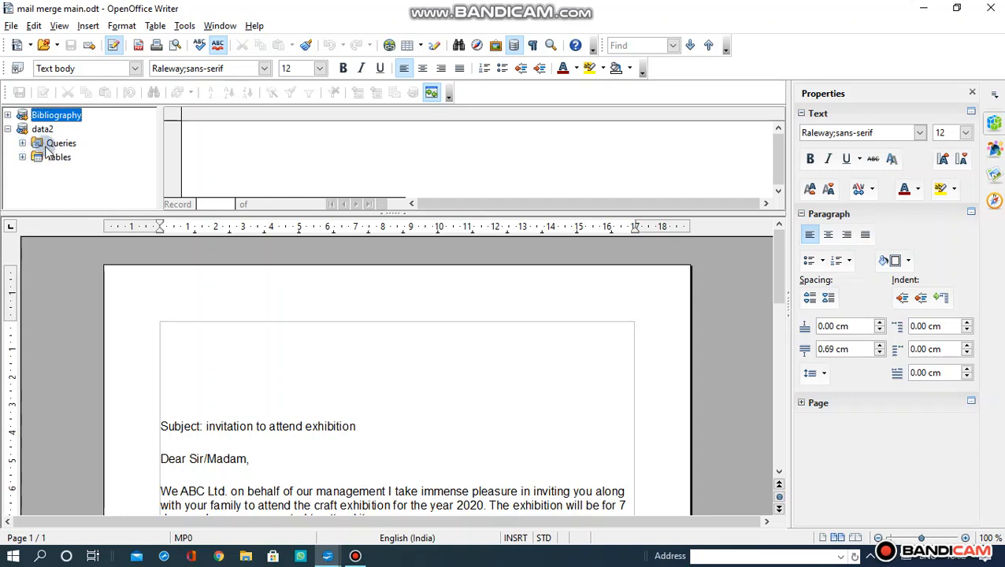
click(22, 158)
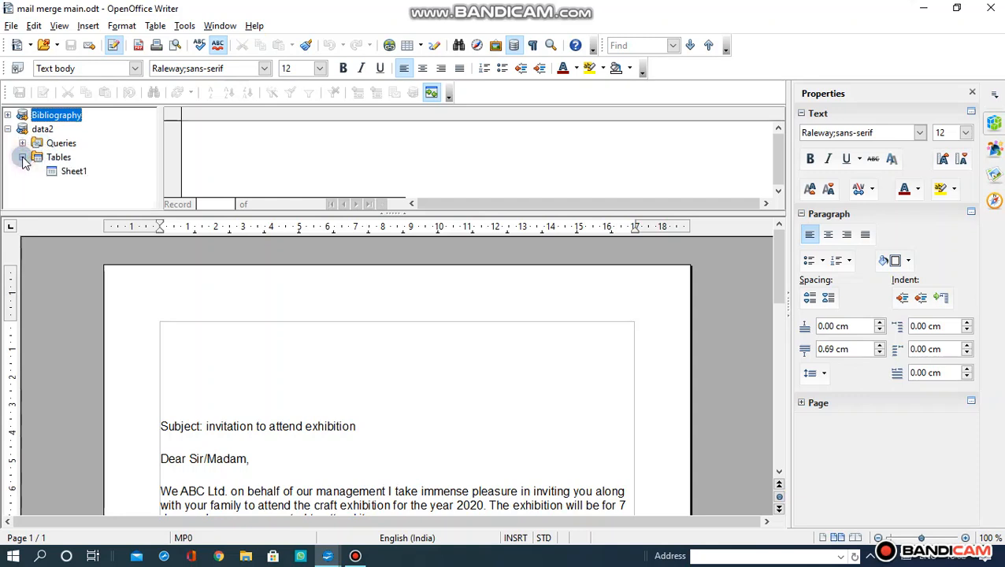
click(67, 172)
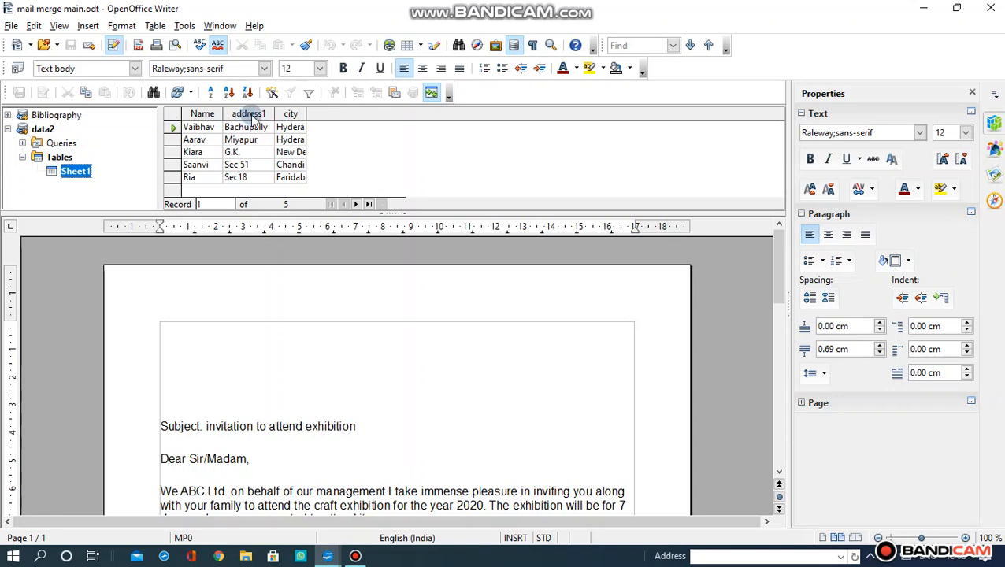
- Drag the Name, address1 and city columns onto separate top lines, undoing one misplaced drop
click(207, 116)
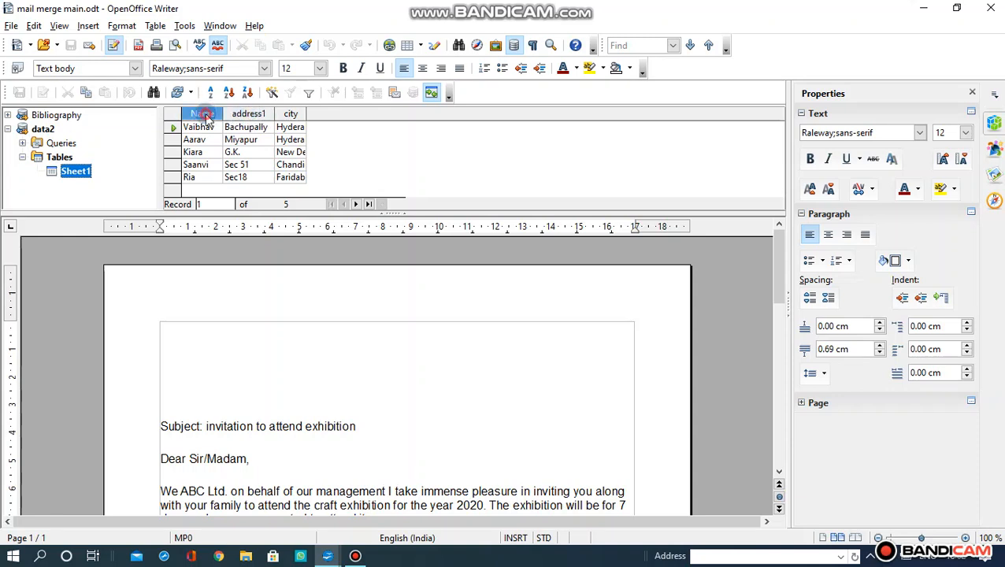
drag(207, 117, 175, 326)
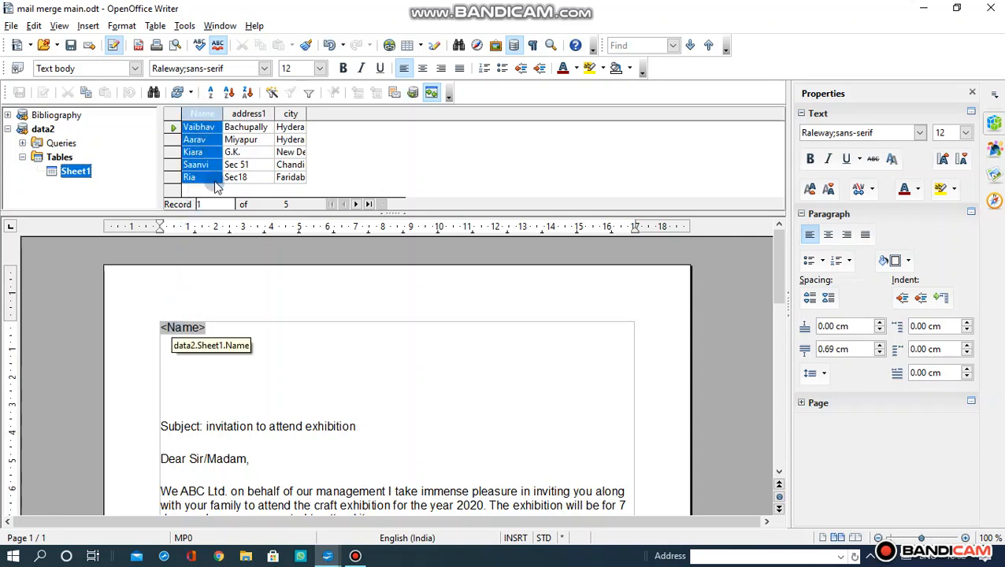
drag(237, 114, 188, 335)
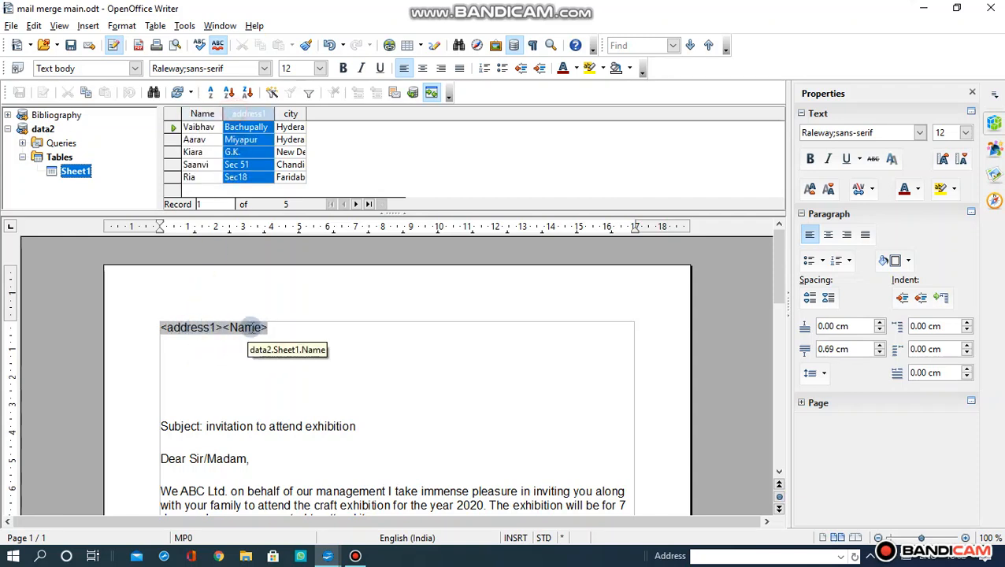
key(ctrl+z)
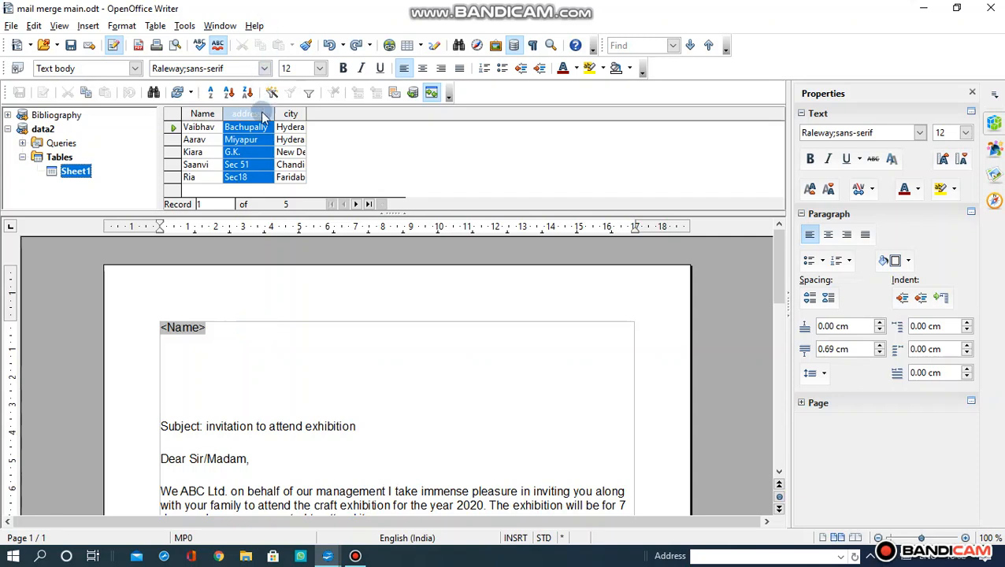
drag(256, 113, 170, 360)
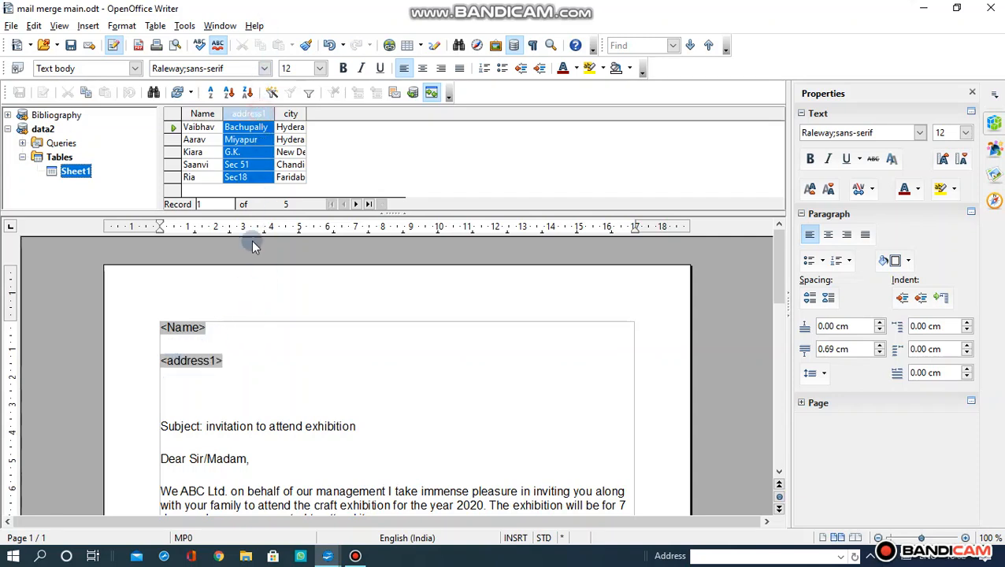
drag(285, 118, 165, 390)
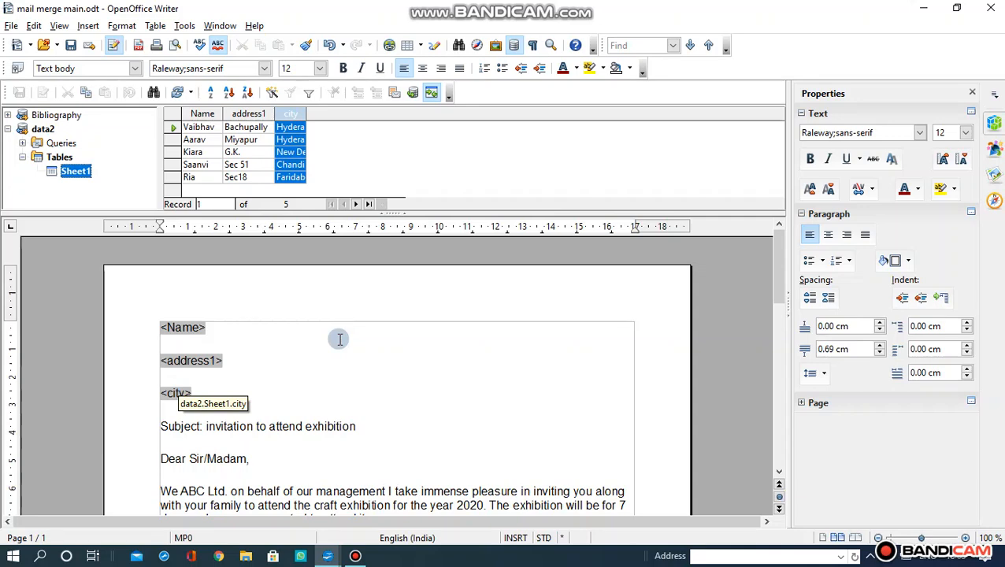
click(11, 25)
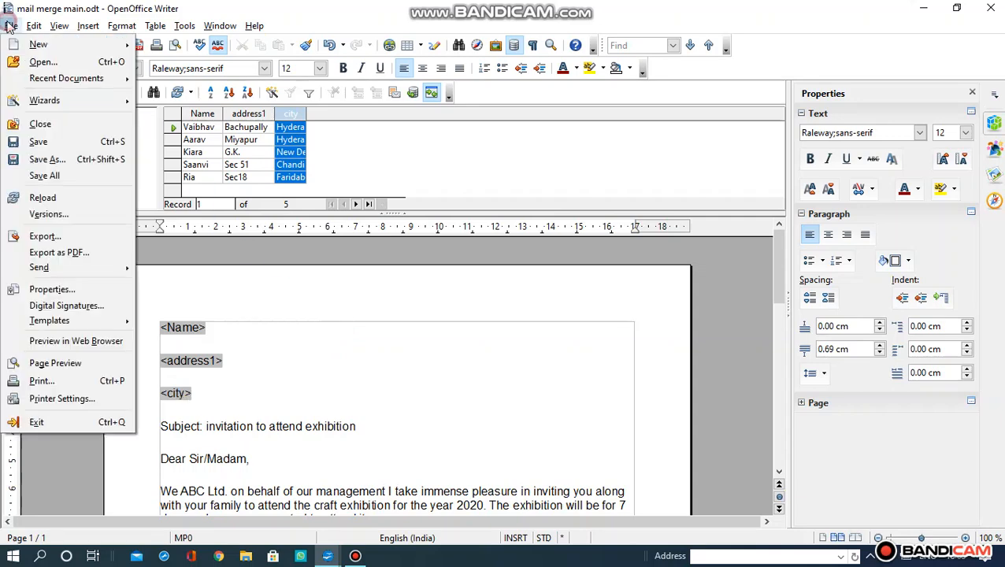
- Print the letter as a form letter, merging All records to Printer output
click(41, 380)
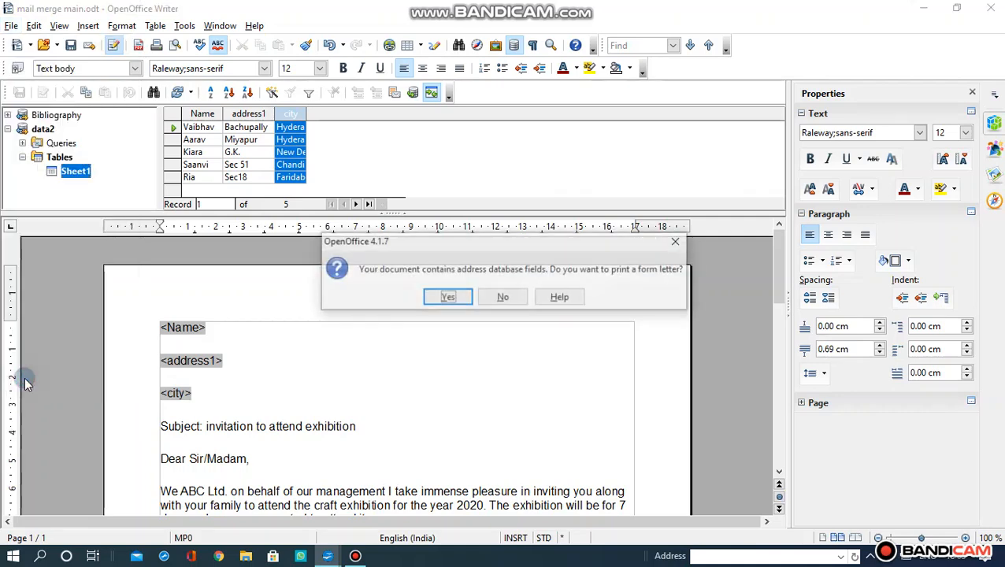
click(450, 302)
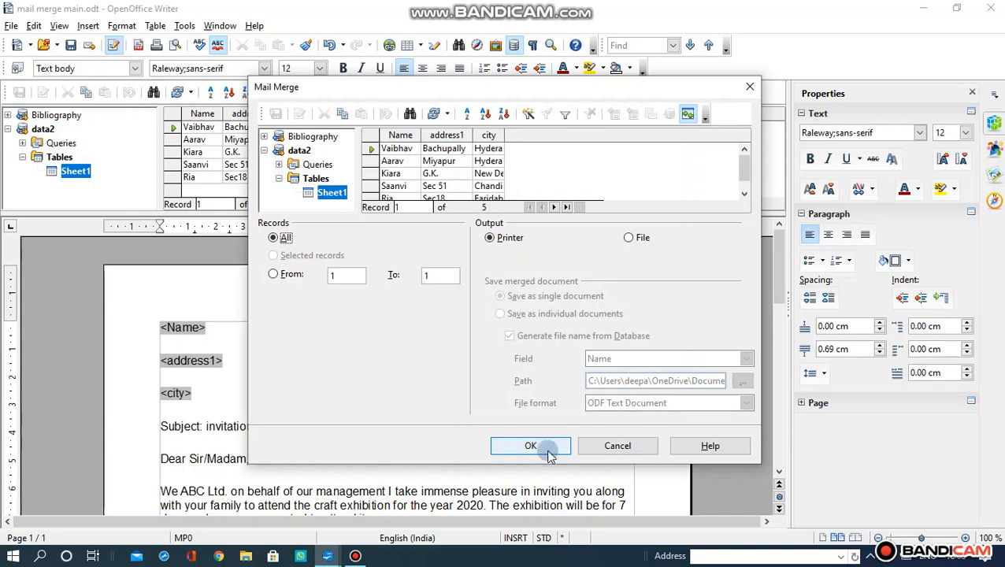
click(545, 449)
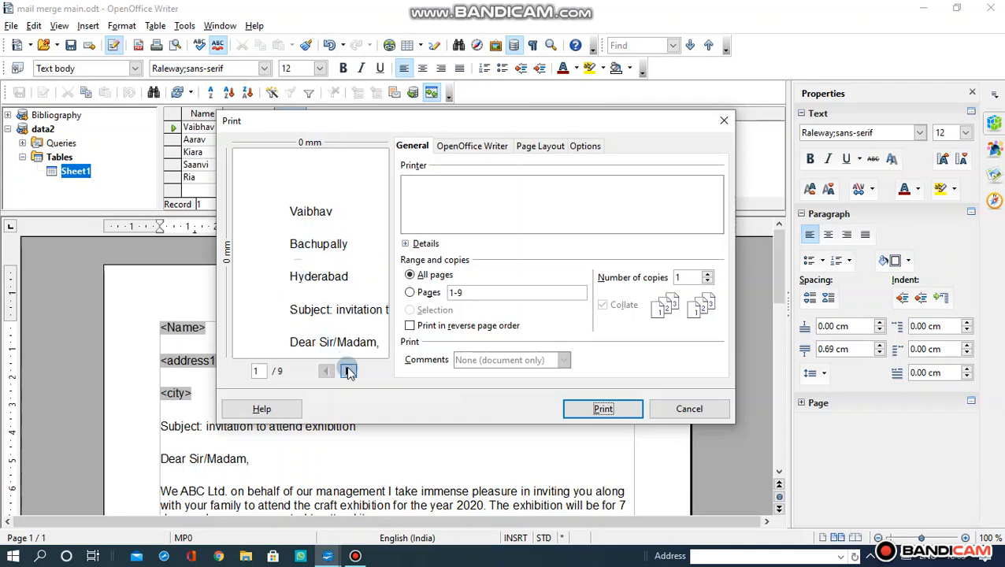
- Page through the merged letters in the preview, return to page 1, and cancel printing
click(347, 371)
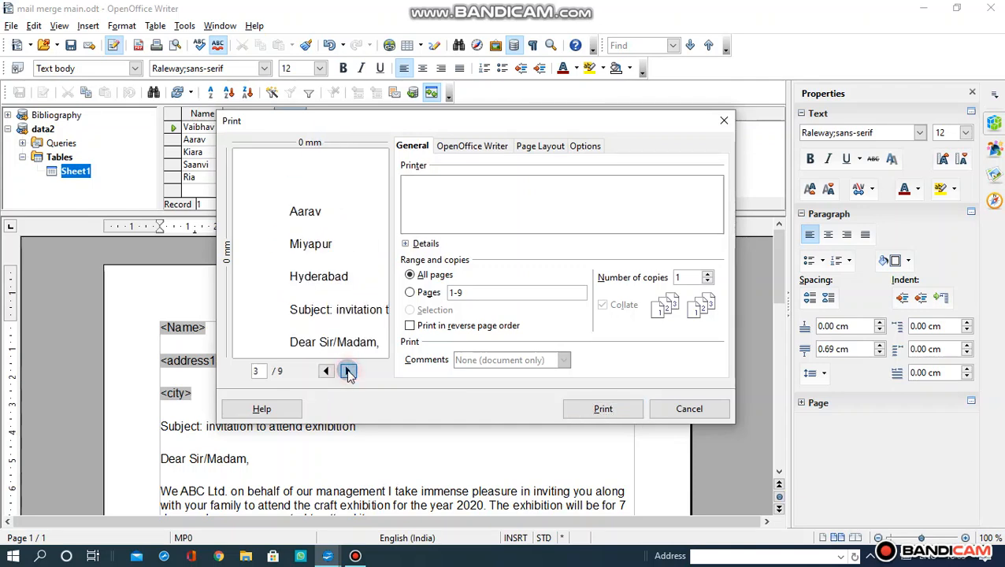
click(347, 371)
click(348, 371)
click(347, 371)
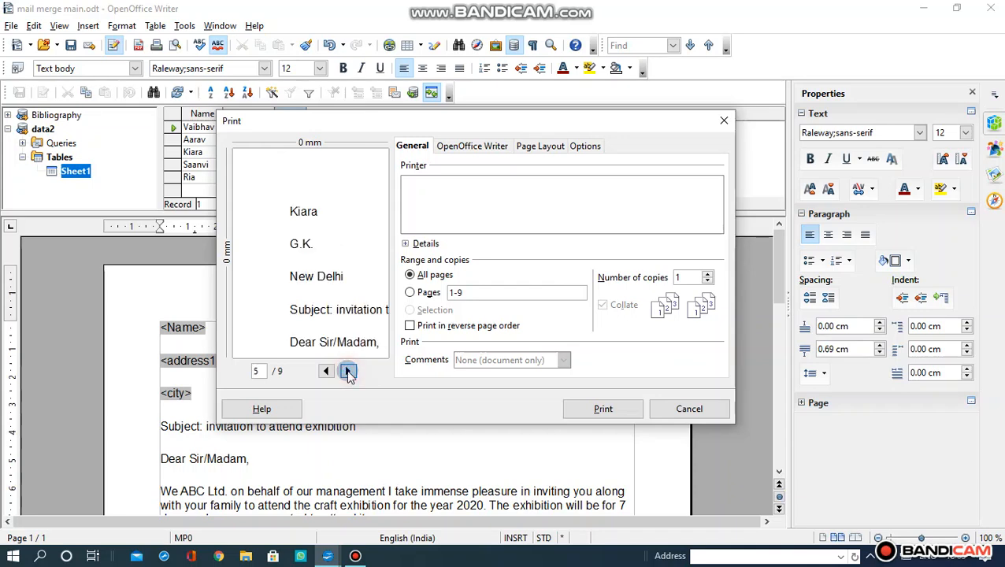
click(348, 371)
click(347, 371)
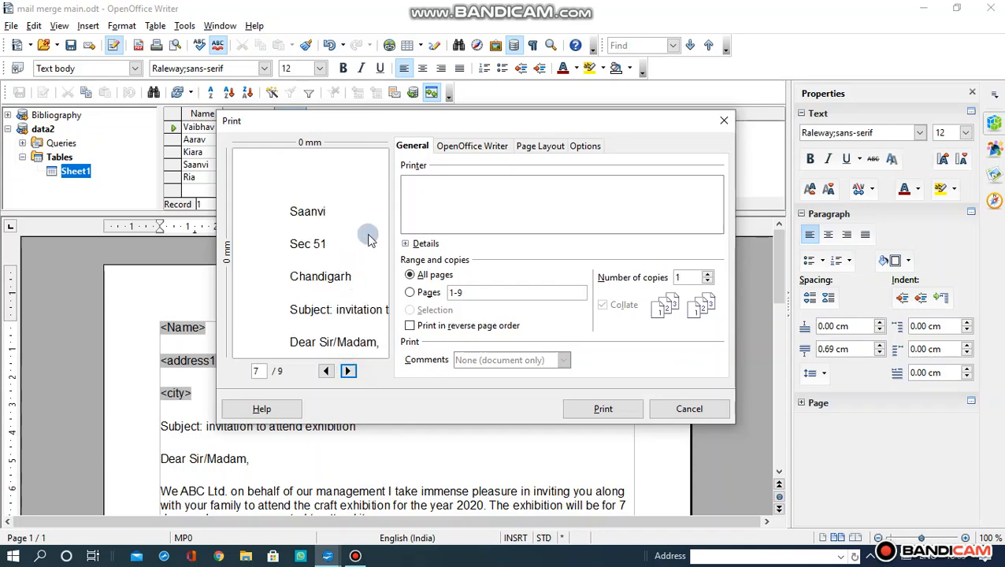
scroll(371, 292, up, 3)
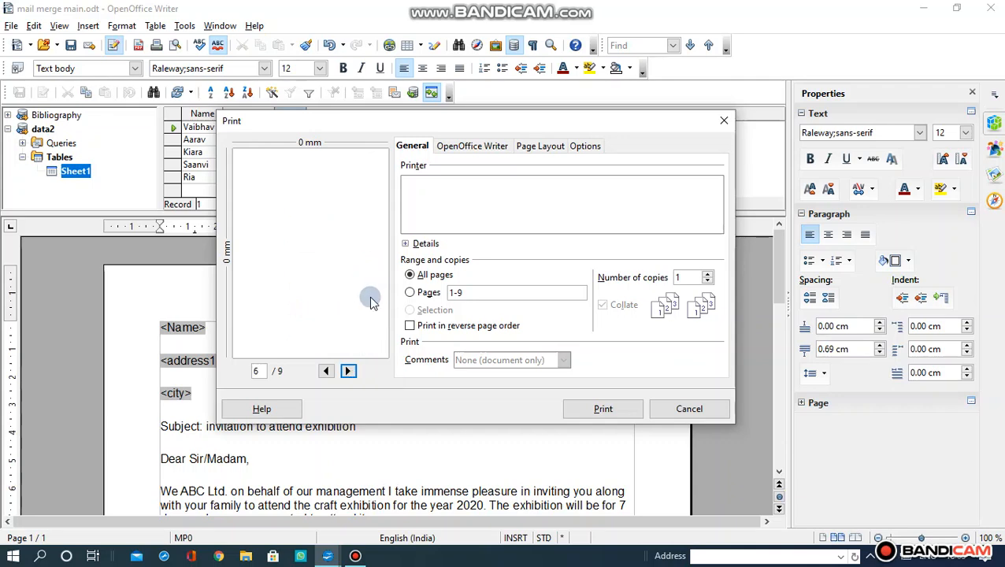
scroll(371, 302, up, 2)
scroll(371, 302, up, 3)
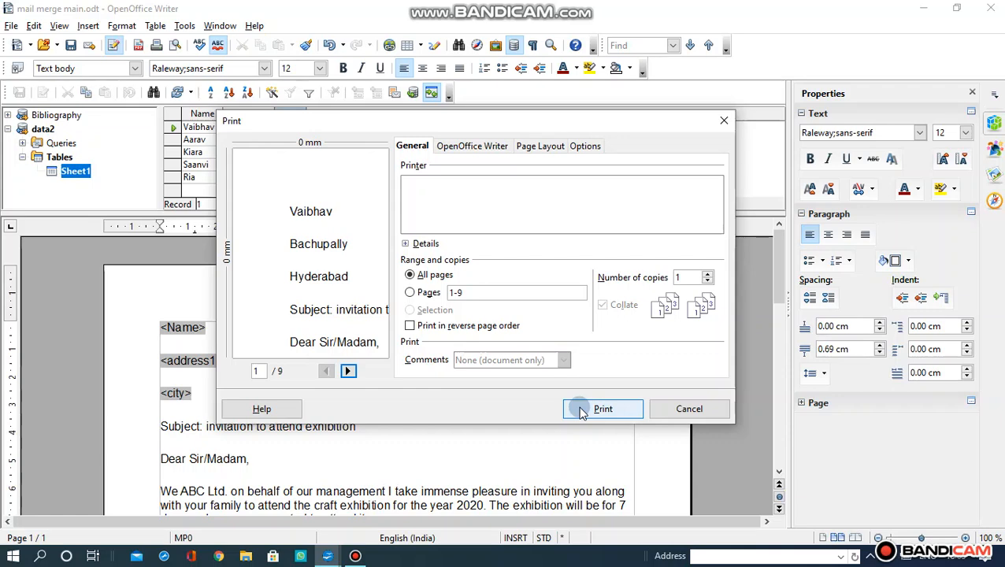
click(675, 410)
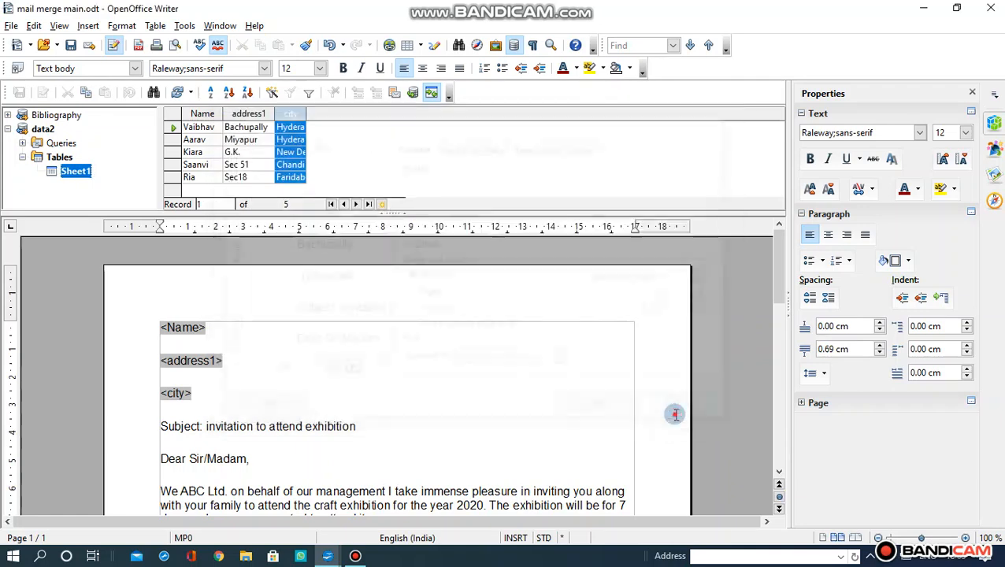